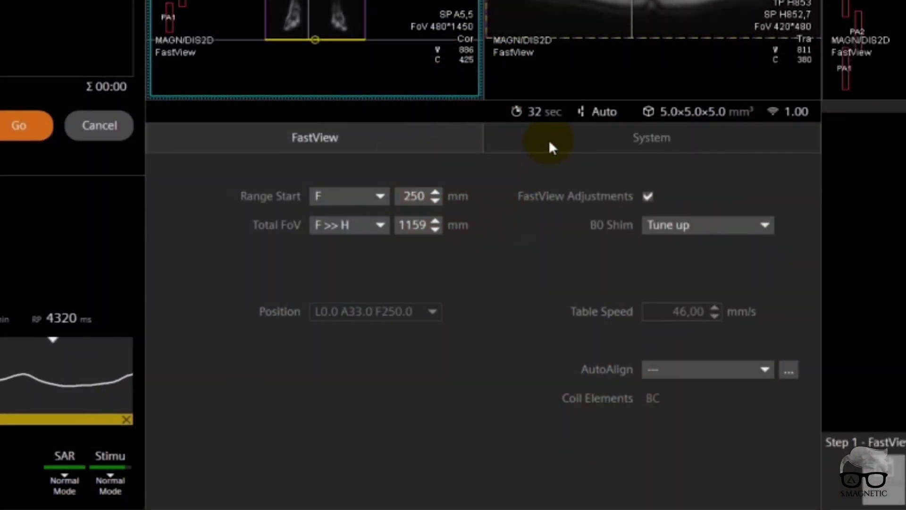
Step: Review the System adjustment settings, then set the FastView Total FoV to 1199 mm
click(550, 143)
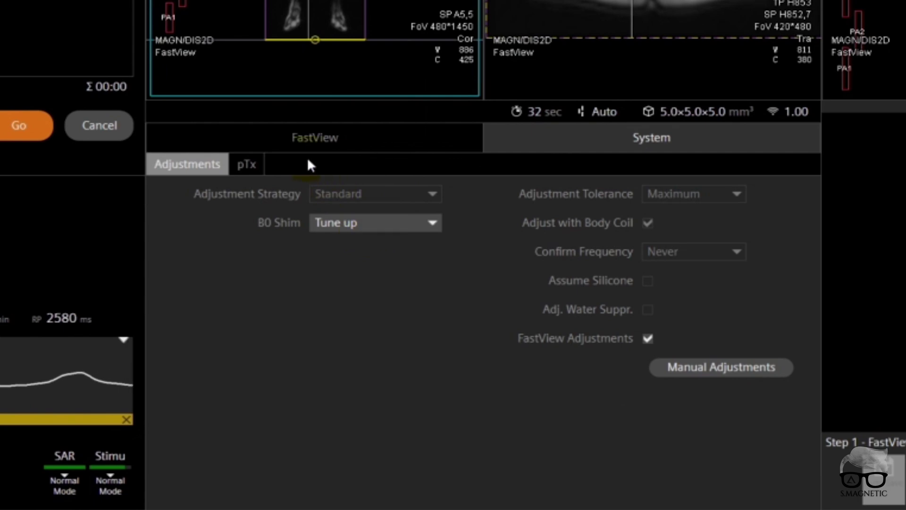
click(293, 148)
click(414, 227)
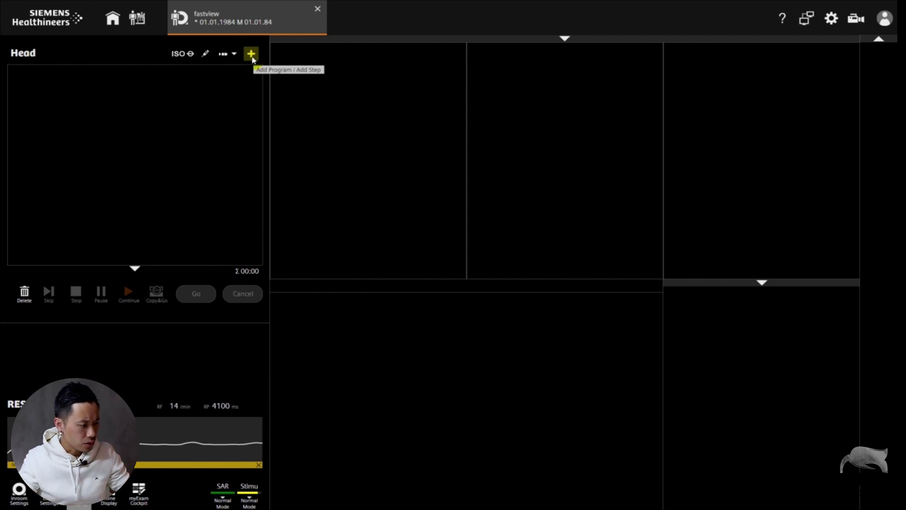
Step: Search the protocol library for 'fastvi' and open peripheral angiography's Test Bolus 4 steps program
click(255, 57)
click(329, 99)
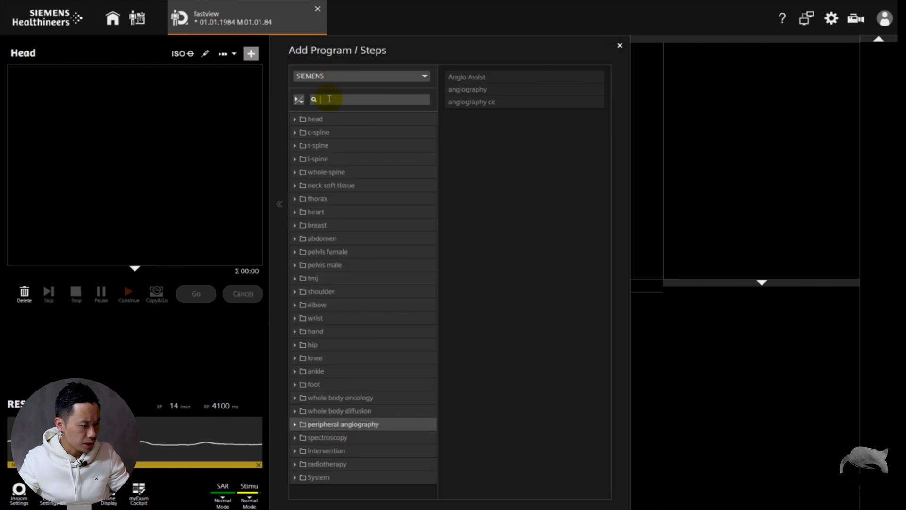
text(fastvi)
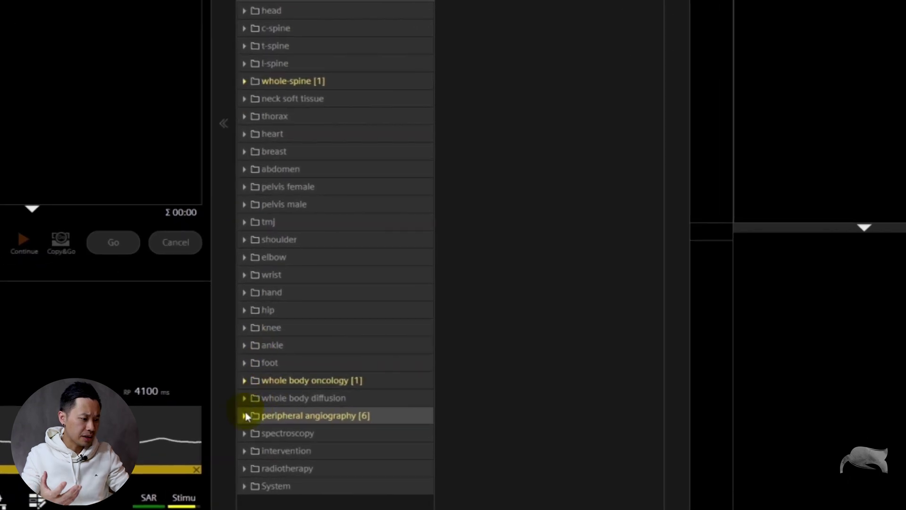
click(245, 416)
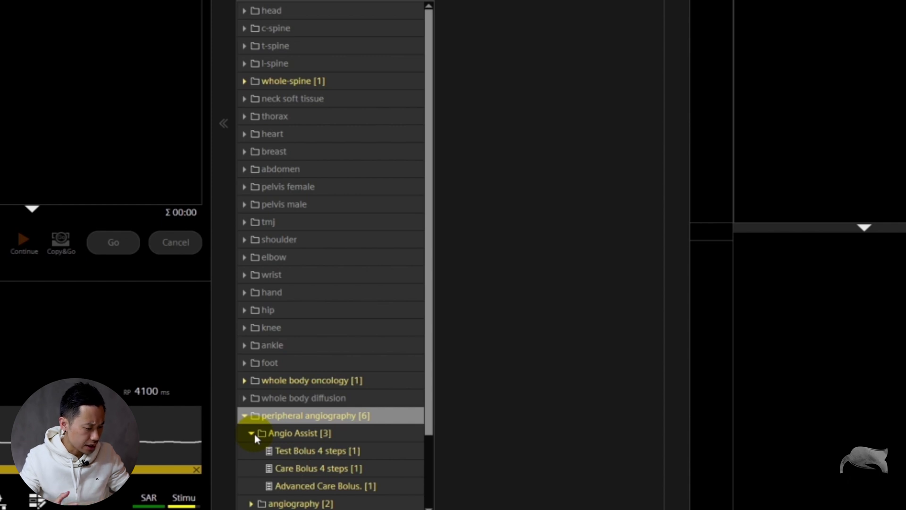
click(269, 449)
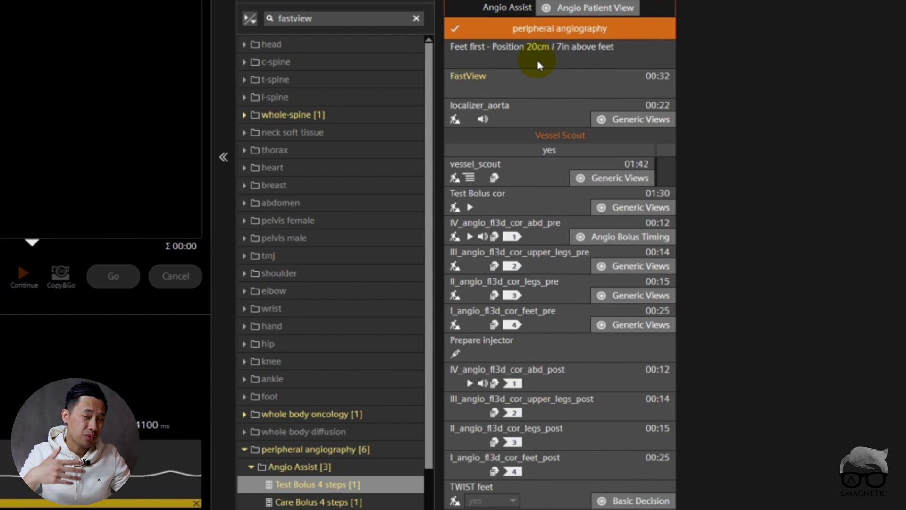
Step: Add FastView as exam step 1, allow automatic table movement, and close the program library
click(506, 77)
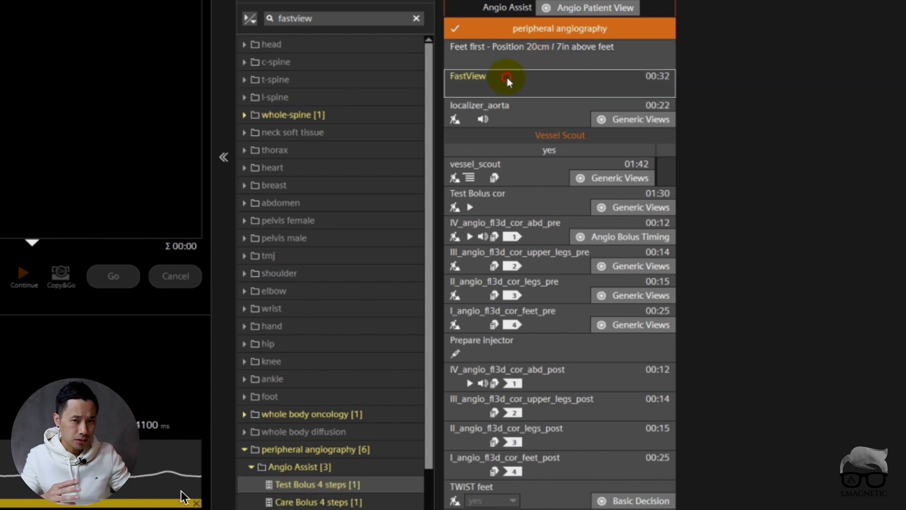
drag(507, 77, 160, 152)
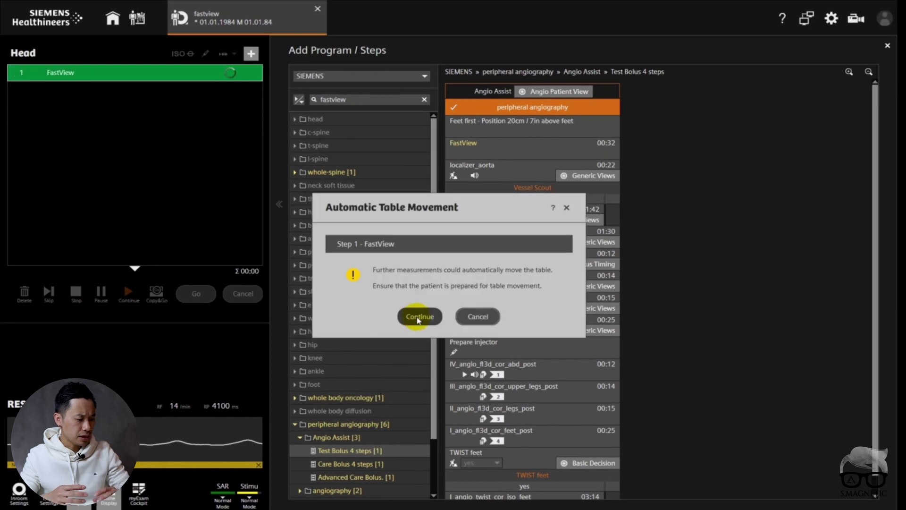
click(418, 319)
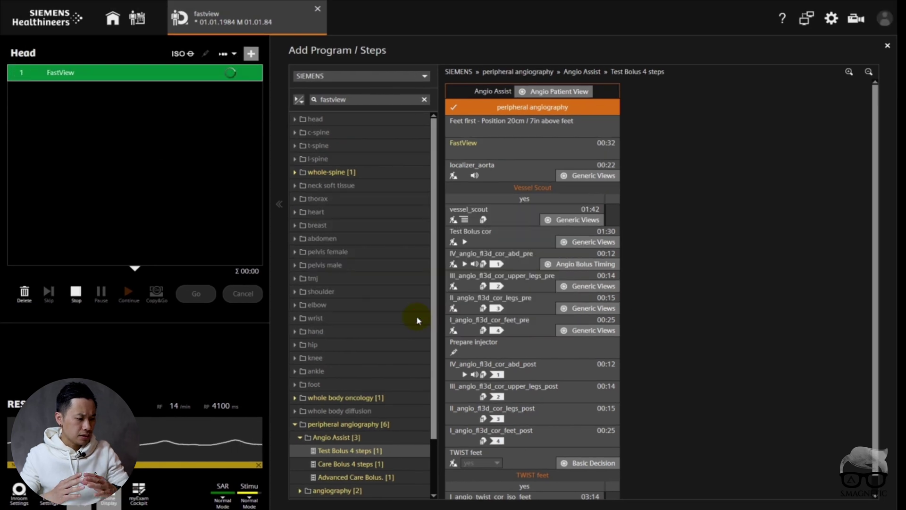
click(887, 46)
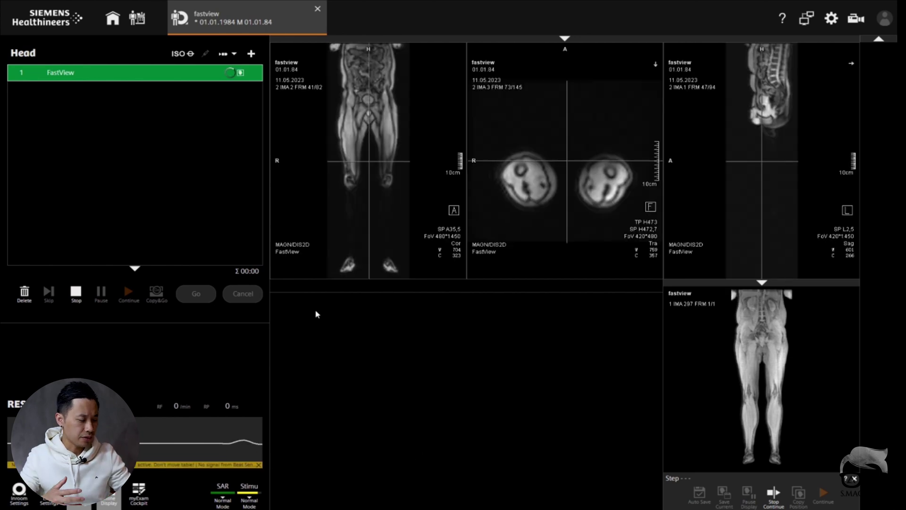
Step: Page through the transversal and coronal FastView overview slices
click(535, 254)
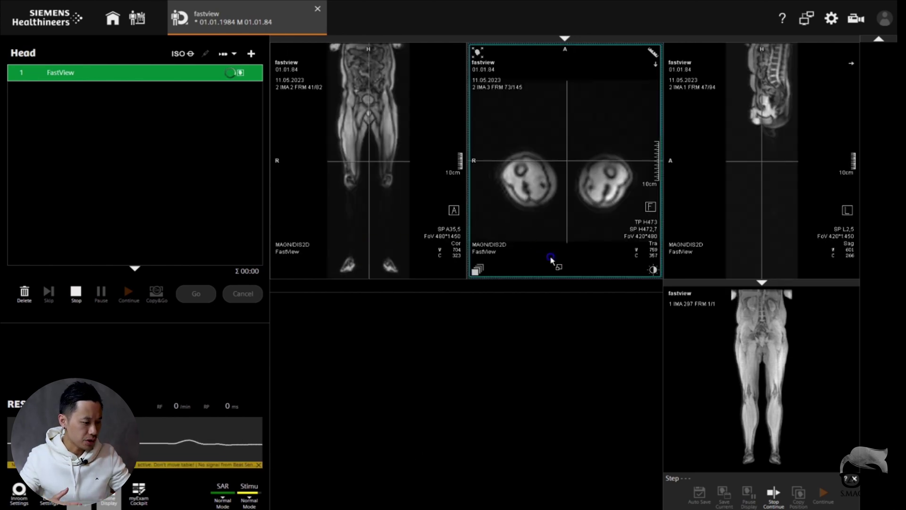
scroll(534, 254, down, 5)
scroll(565, 161, up, 5)
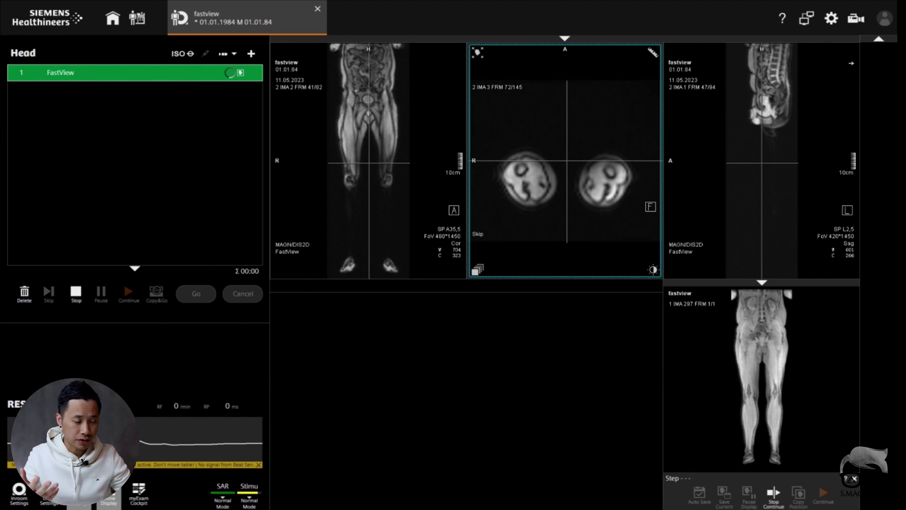
scroll(565, 161, up, 13)
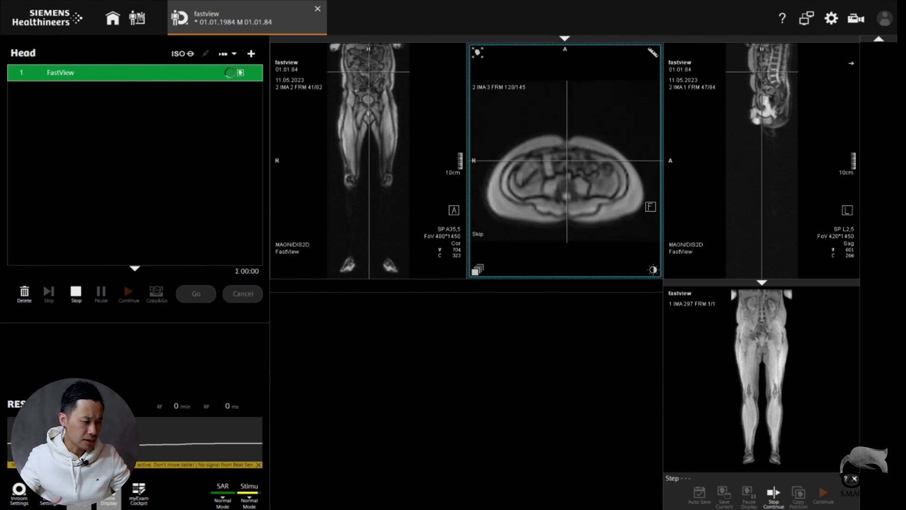
click(426, 244)
scroll(427, 244, down, 5)
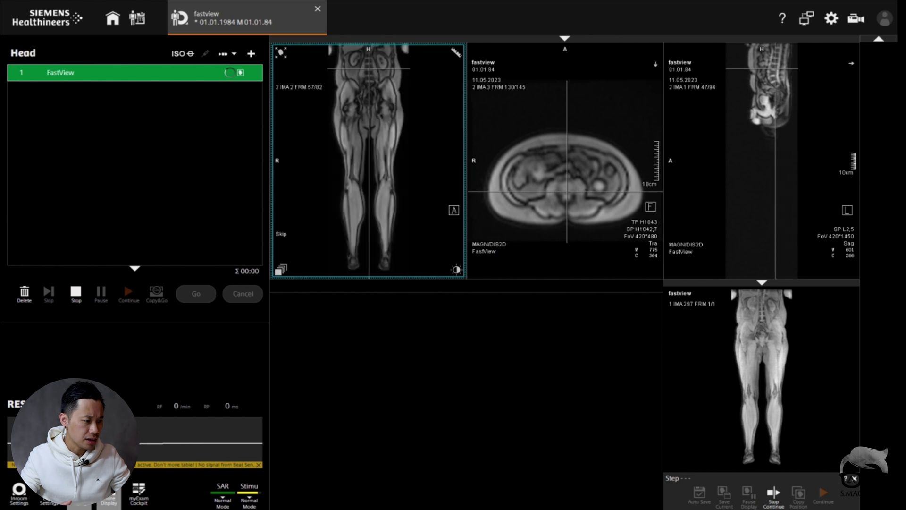
scroll(426, 243, up, 11)
Step: Page through the sagittal slices and shift the yellow region over the hip down-left
click(687, 253)
scroll(686, 253, up, 20)
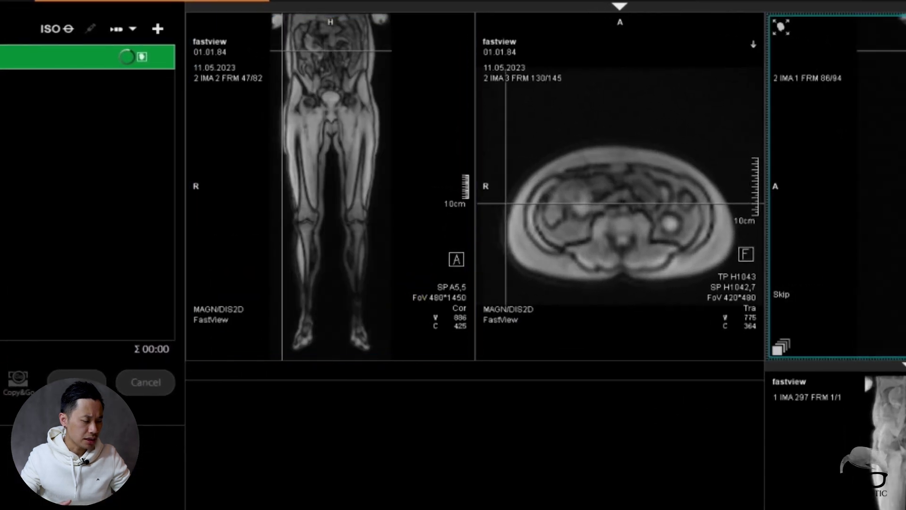
scroll(835, 188, down, 20)
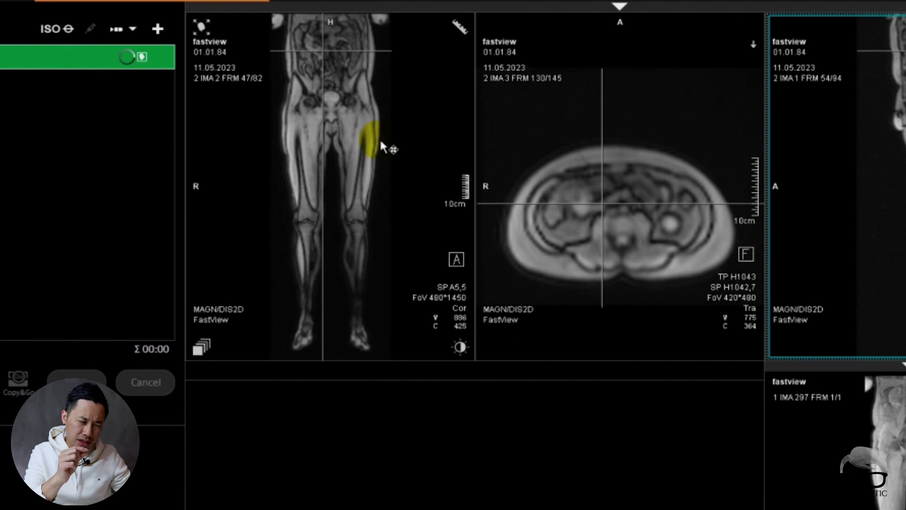
drag(322, 105, 318, 112)
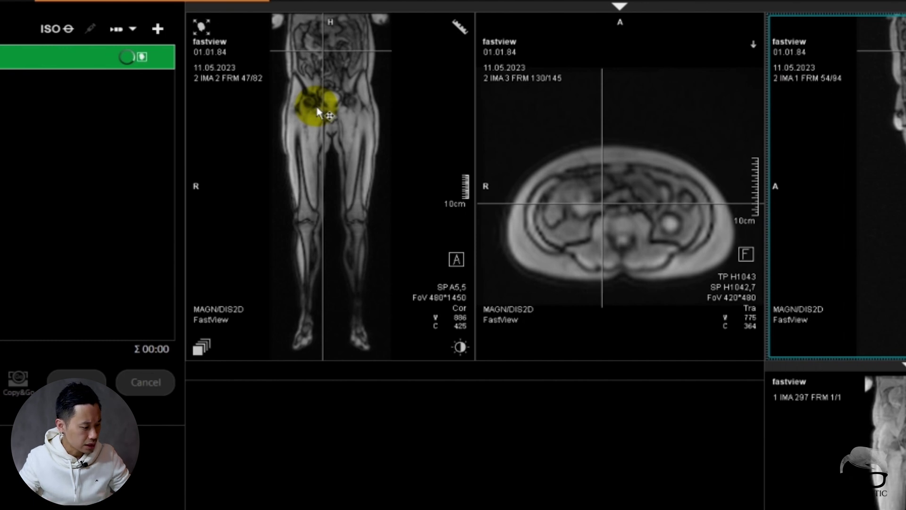
Step: Page the transversal slices again from upper abdomen down to pelvis level
click(512, 215)
scroll(514, 215, down, 15)
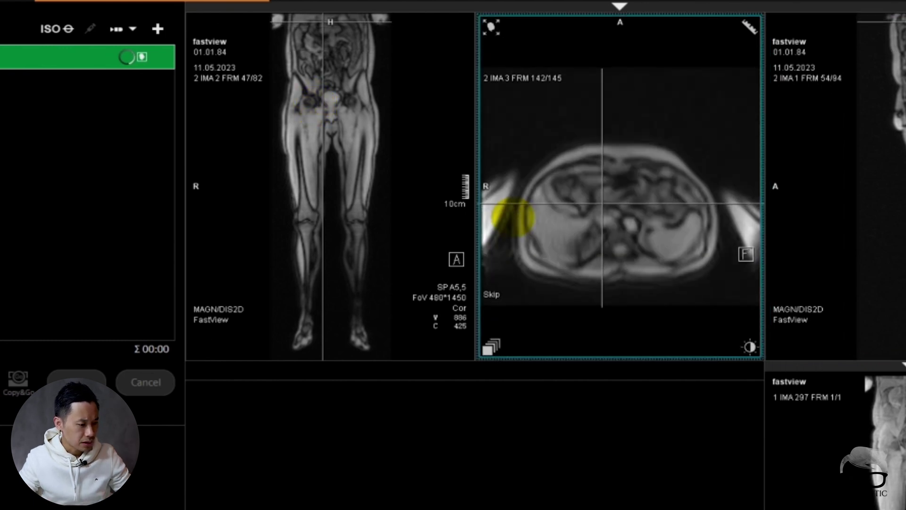
scroll(514, 217, up, 10)
scroll(515, 217, up, 9)
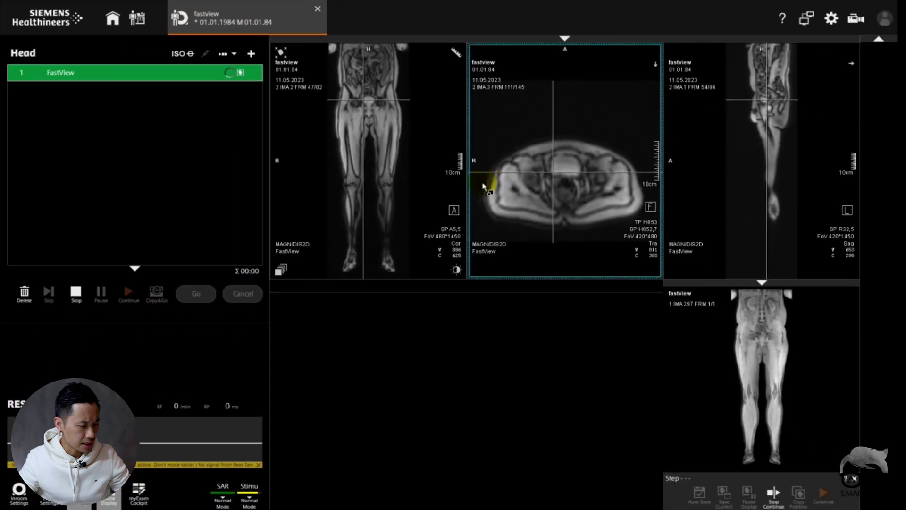
click(114, 95)
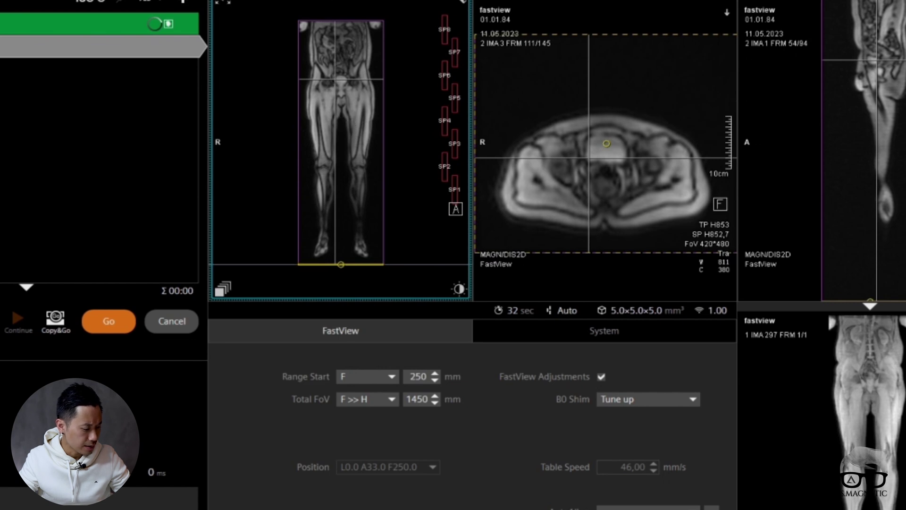
Step: Set FastView Range Start to 0 mm from the head end (H), keeping 1450 mm FoV
double_click(420, 376)
text(0)
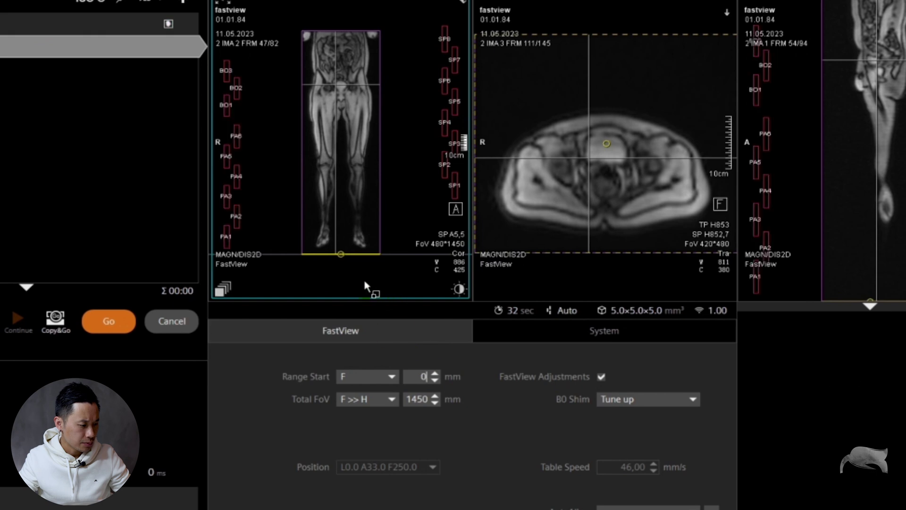
click(332, 319)
click(378, 387)
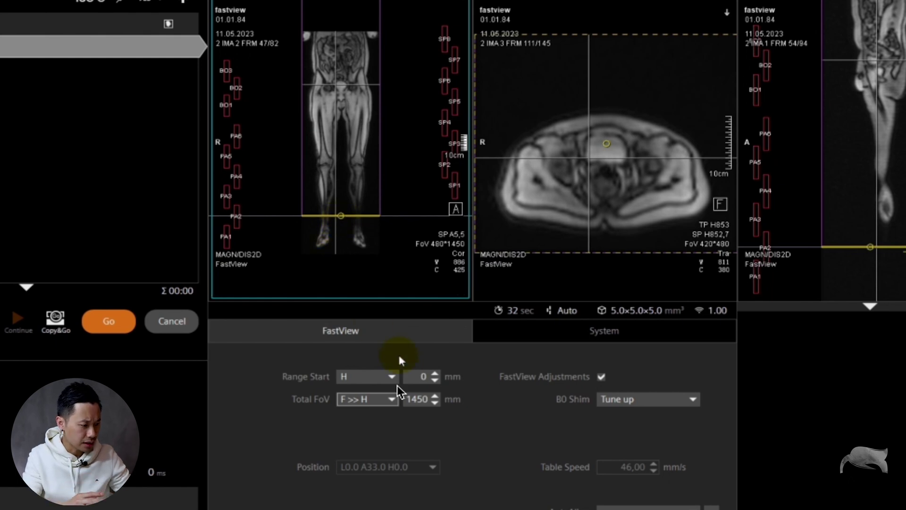
Step: Switch Range Start back to feet (F) and drag the head edge down to shrink FoV to 1159 mm
click(364, 379)
click(359, 405)
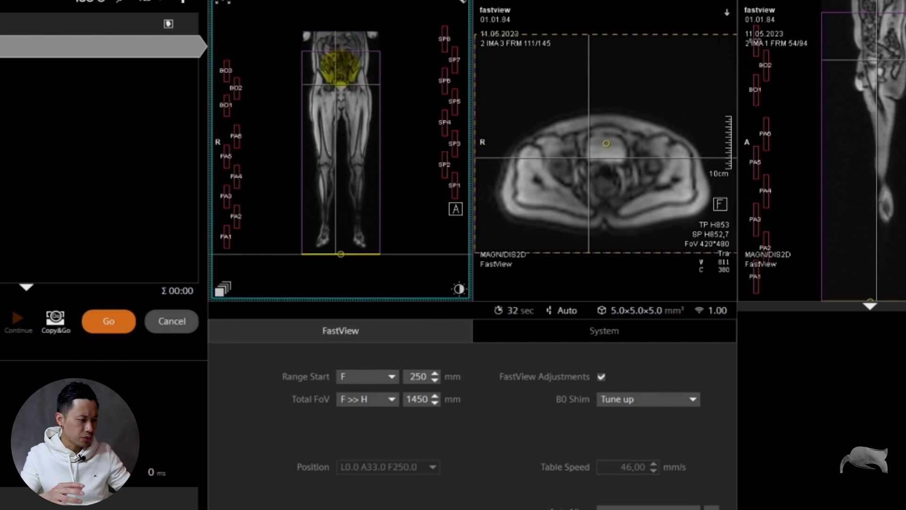
drag(340, 40, 343, 81)
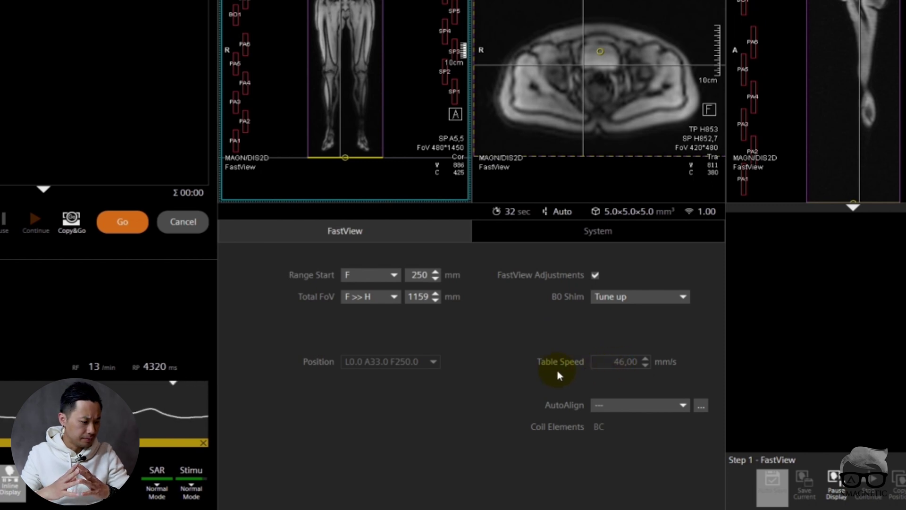
click(520, 245)
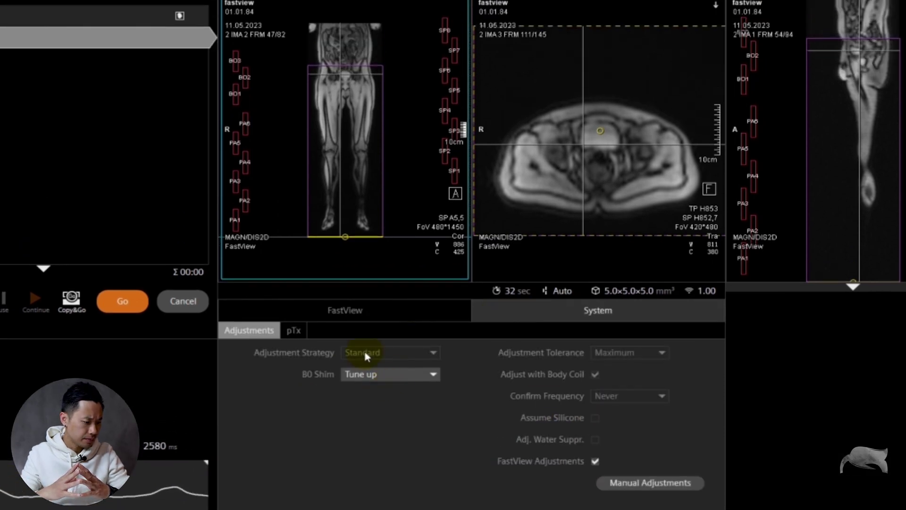
click(328, 314)
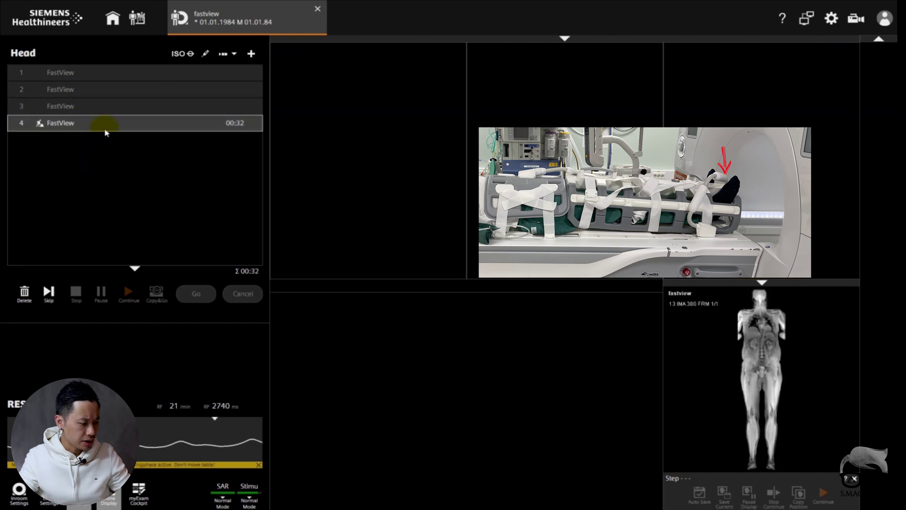
Step: Add a fourth FastView step with Range Start H at 0 mm and start its acquisition
click(404, 302)
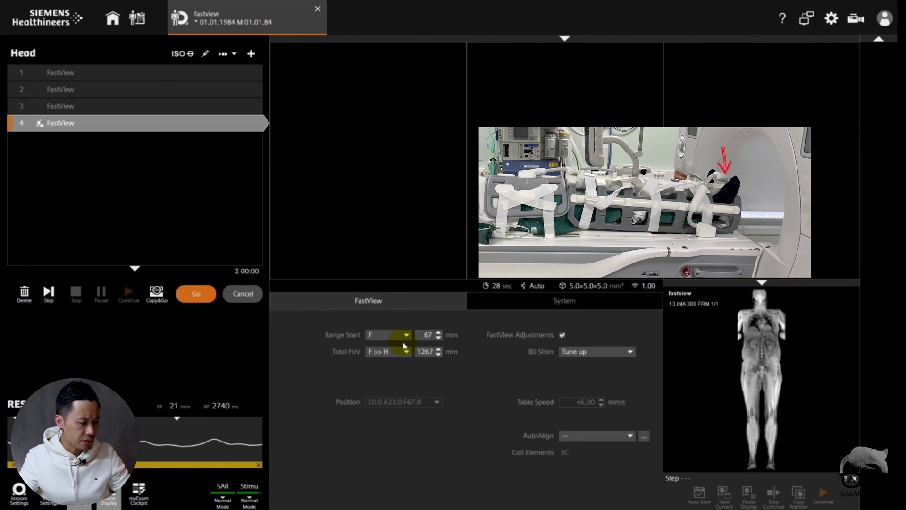
click(426, 336)
text(0)
key(Return)
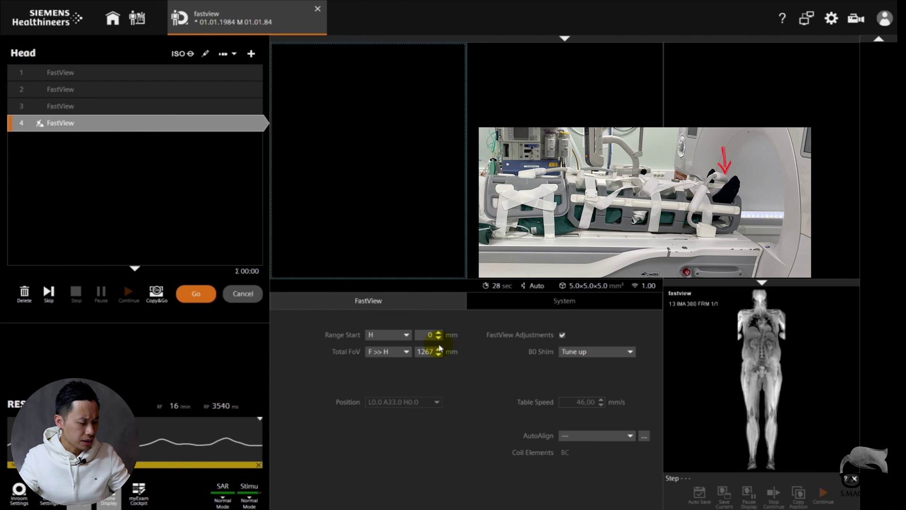
click(195, 294)
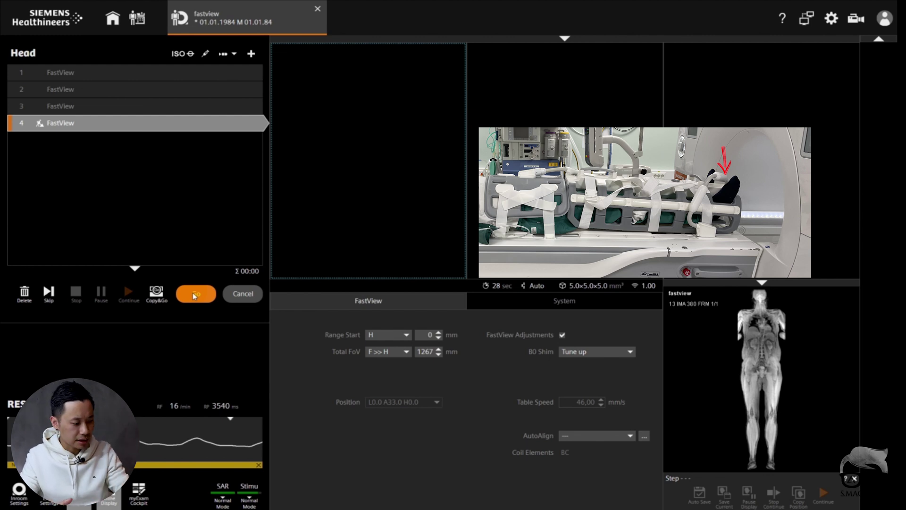
click(194, 295)
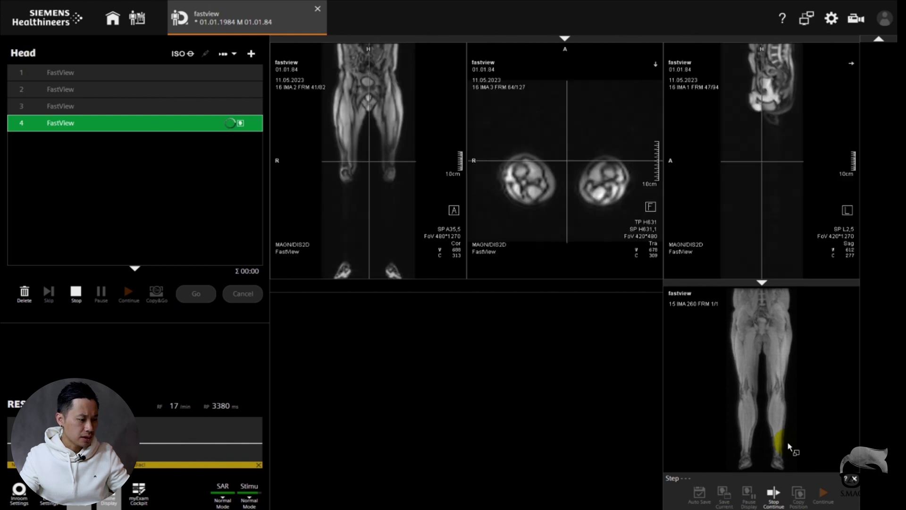
Step: Extend step 4's range toward the feet to 1857 mm and run it with automatic table movement
click(113, 125)
double_click(114, 125)
click(366, 220)
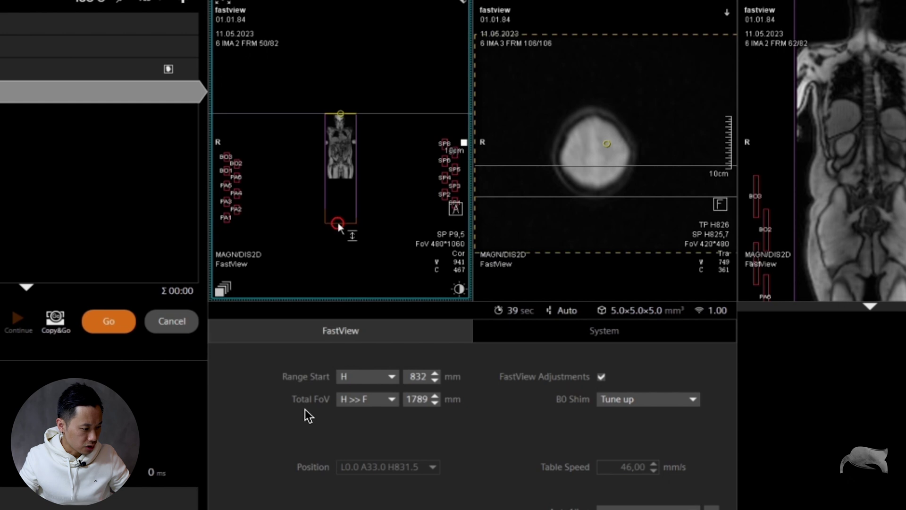
drag(338, 226, 338, 229)
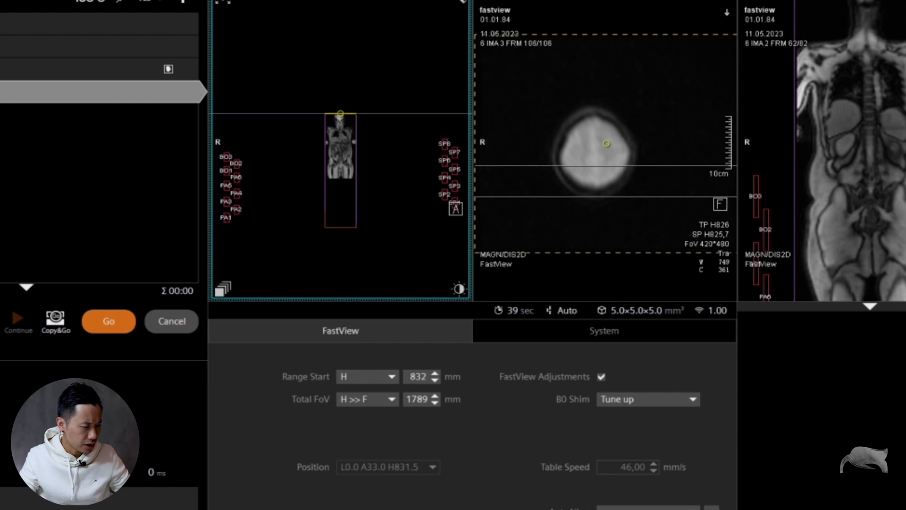
click(108, 320)
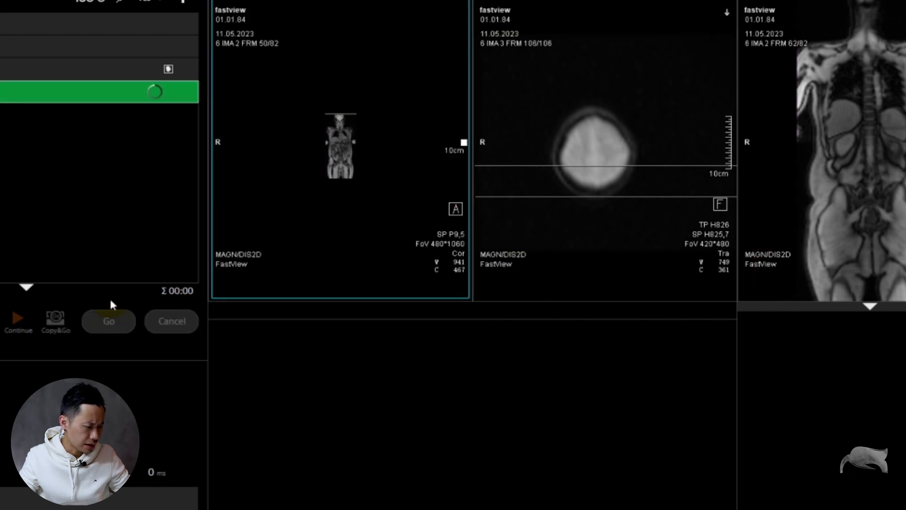
click(409, 351)
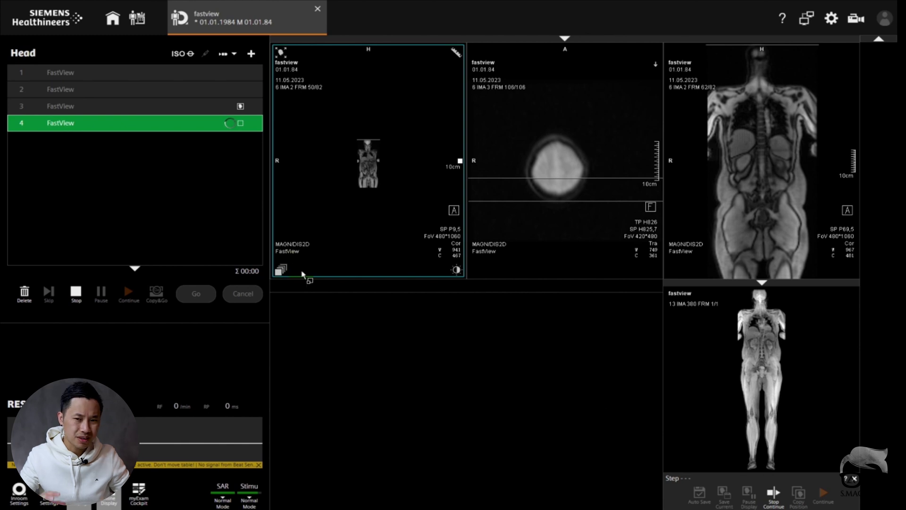
Step: Show sagittal in the third viewport and load step 4's FastView series into the middle viewport
click(241, 124)
drag(242, 127, 564, 189)
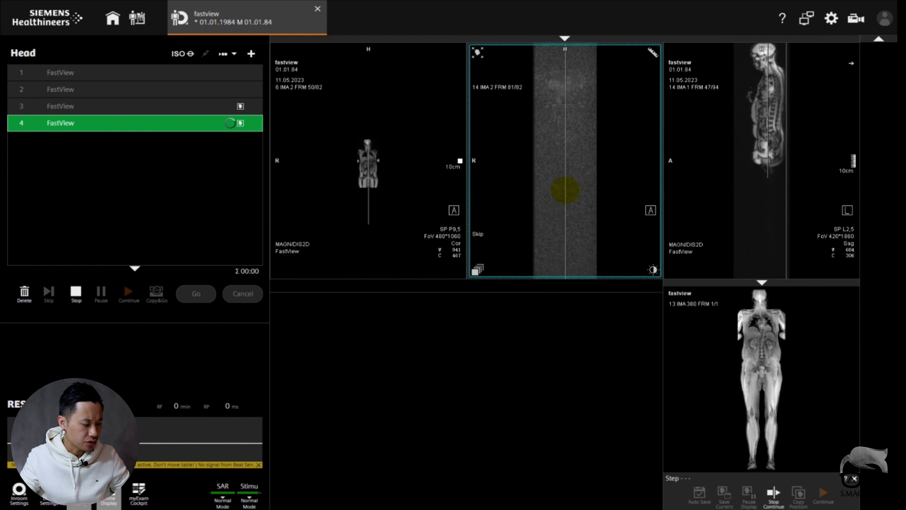